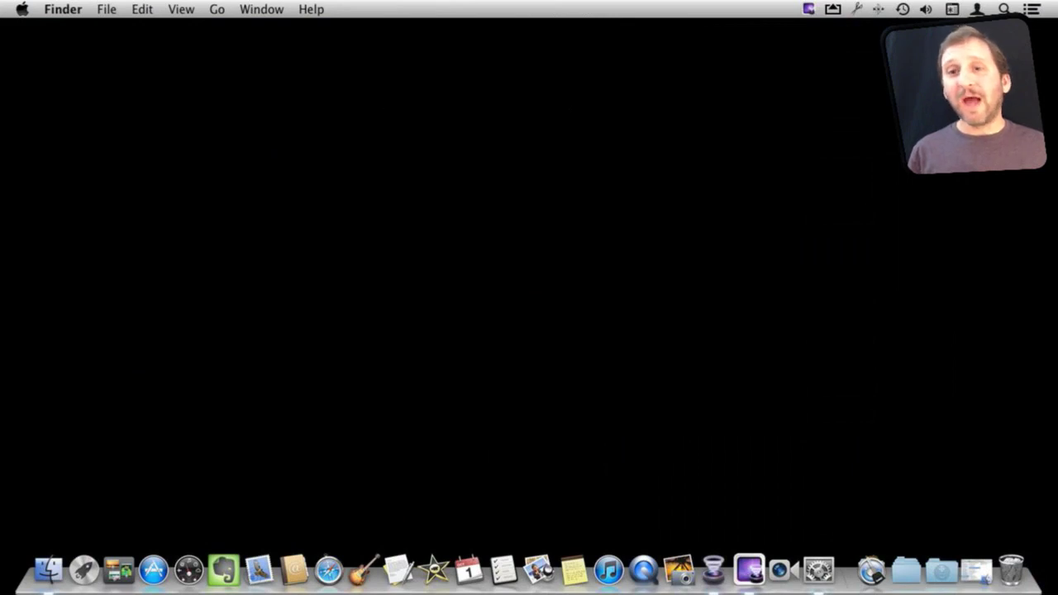
Show the Screen Shots keyboard shortcuts in System Preferences' Keyboard settings
{"action": "left_click", "coordinate": [20, 10]}
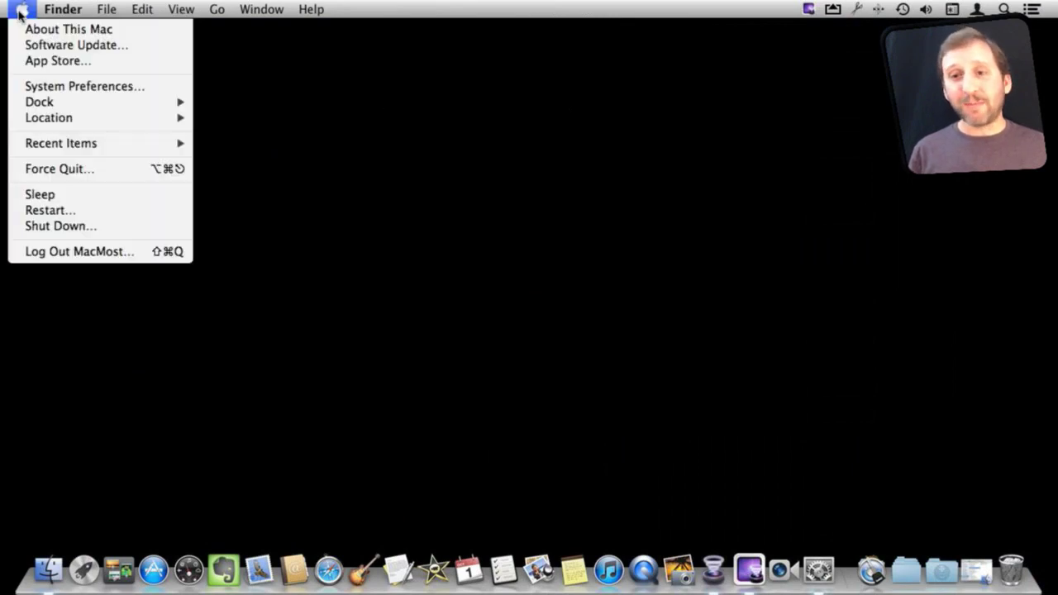
{"action": "left_click", "coordinate": [55, 86]}
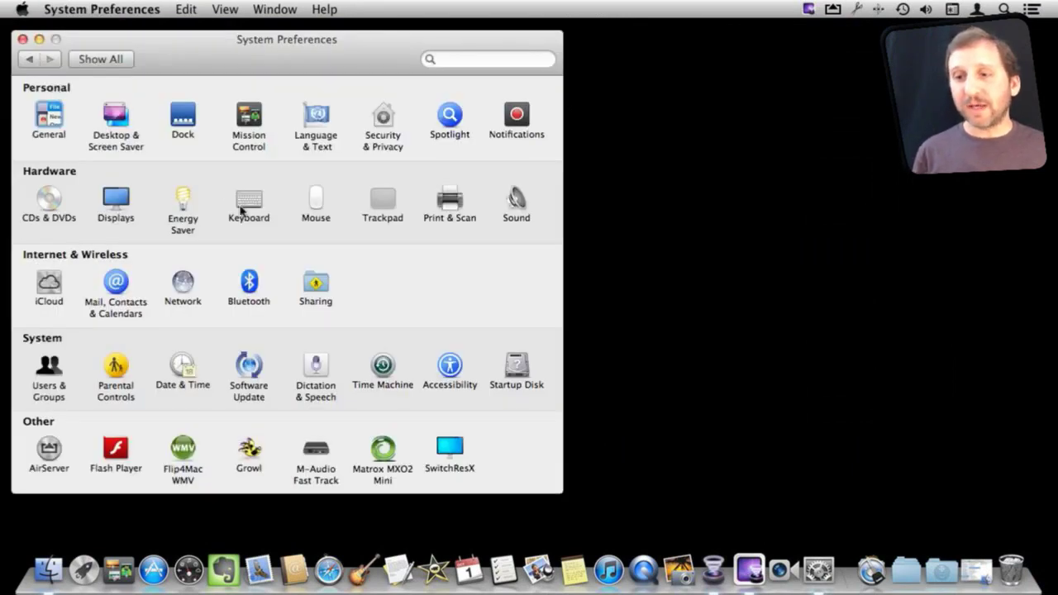
{"action": "left_click", "coordinate": [246, 207]}
{"action": "left_click", "coordinate": [331, 111]}
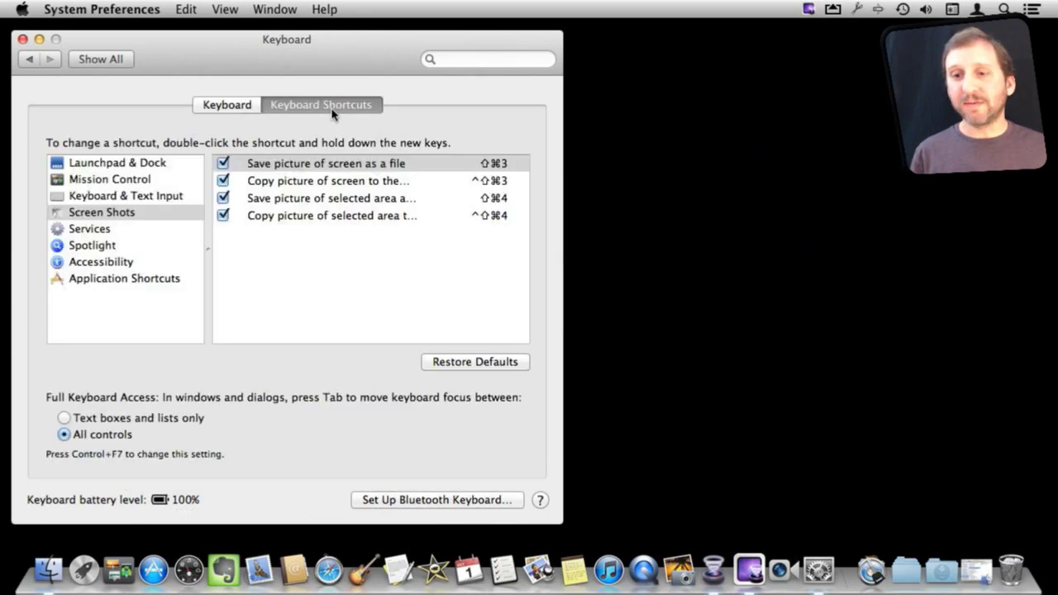
{"action": "left_click", "coordinate": [92, 215]}
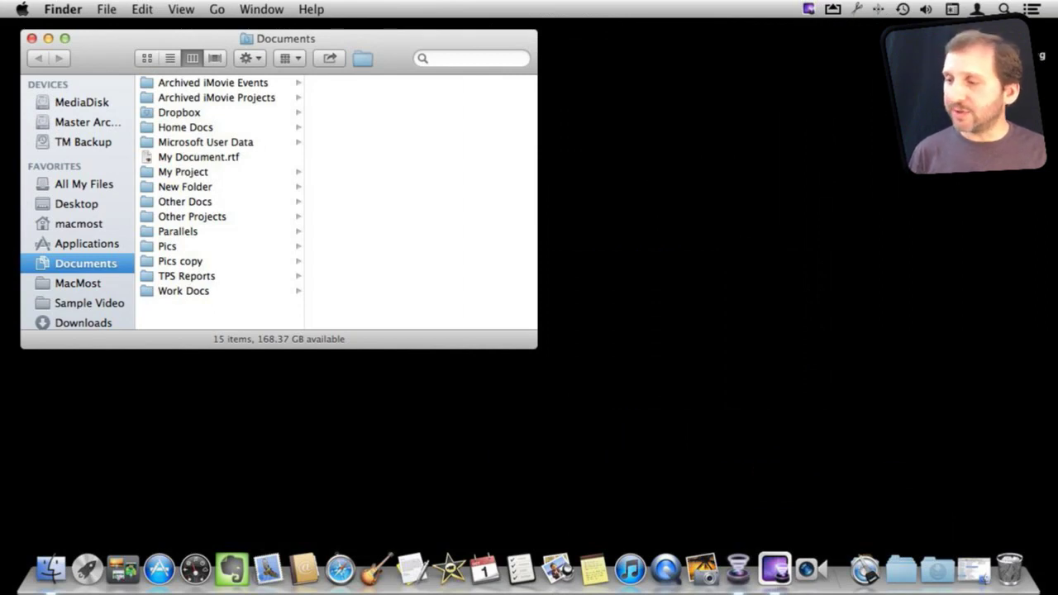
Save a full-screen Cmd-Shift-3 screenshot to the desktop and open the PNG
{"action": "key", "text": "super+shift+3"}
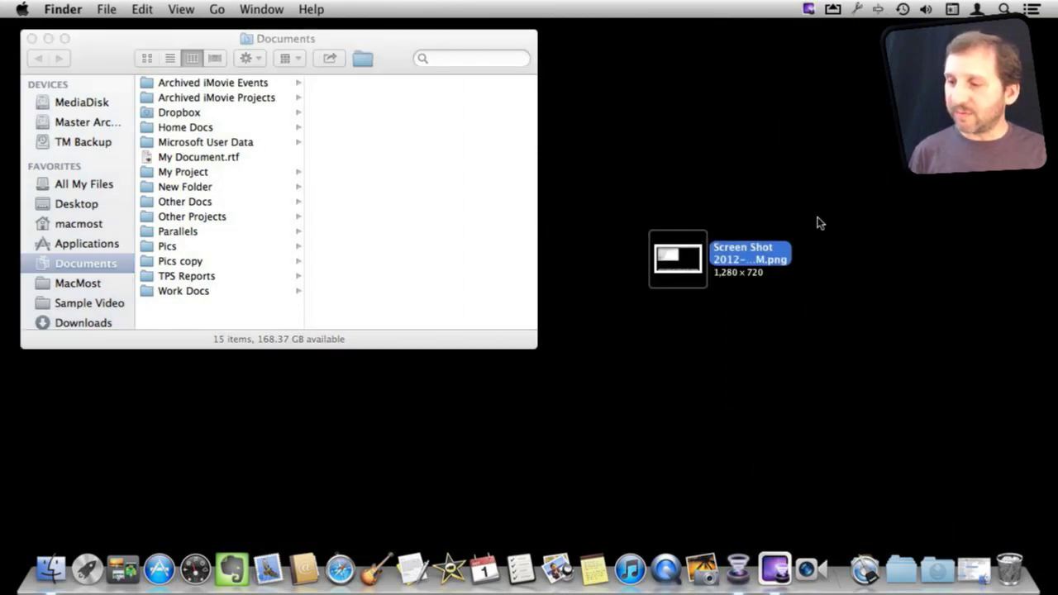
{"action": "left_click", "coordinate": [744, 251]}
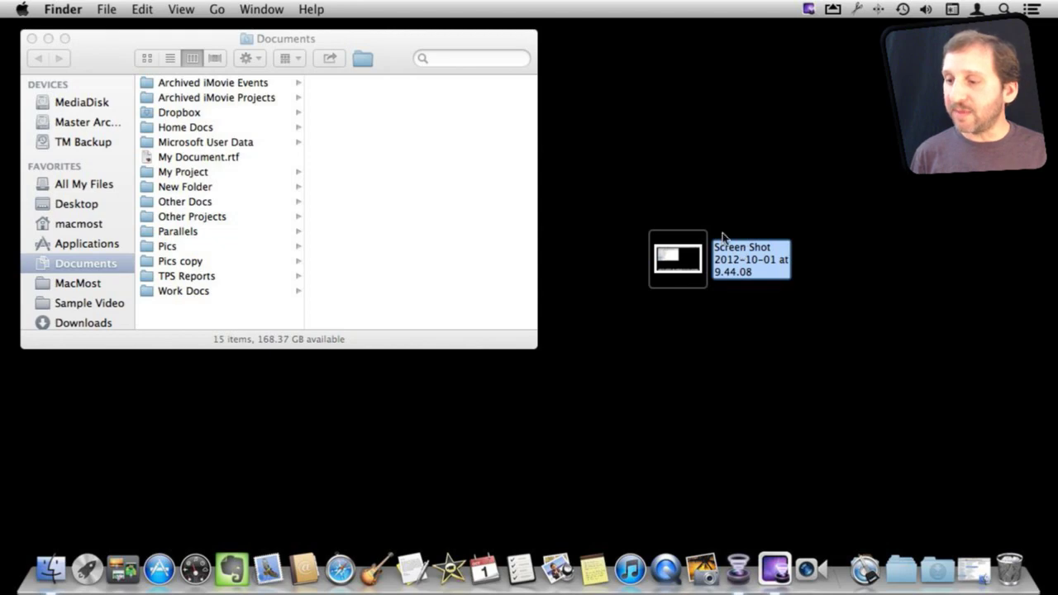
{"action": "double_click", "coordinate": [677, 249]}
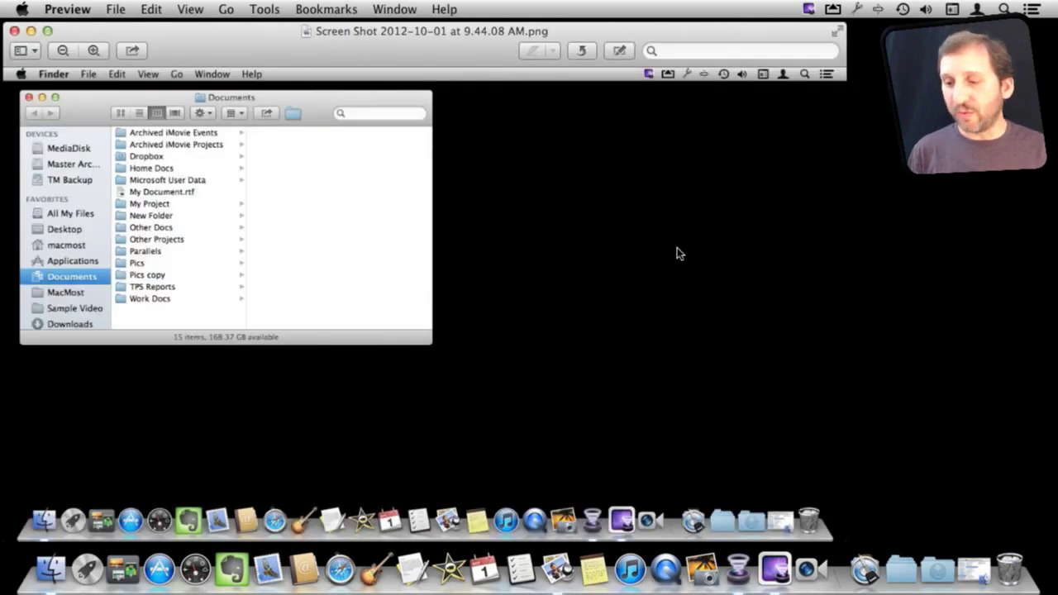
Zoom the desktop screenshot out twice in Preview, then close it from the File menu
{"action": "left_click_drag", "start_coordinate": [389, 33], "coordinate": [434, 41]}
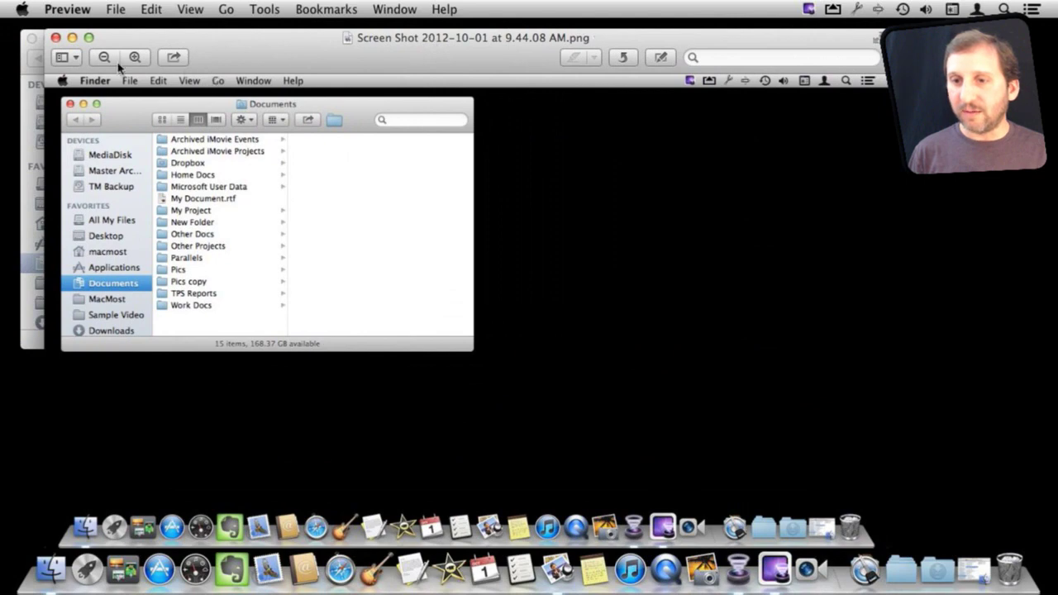
{"action": "left_click", "coordinate": [105, 57]}
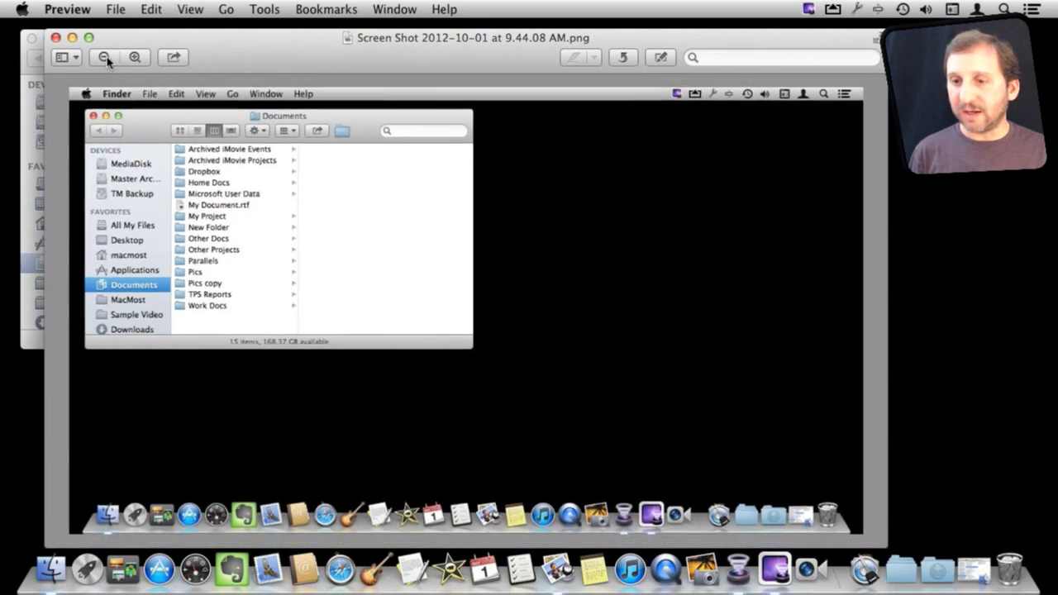
{"action": "left_click", "coordinate": [105, 58]}
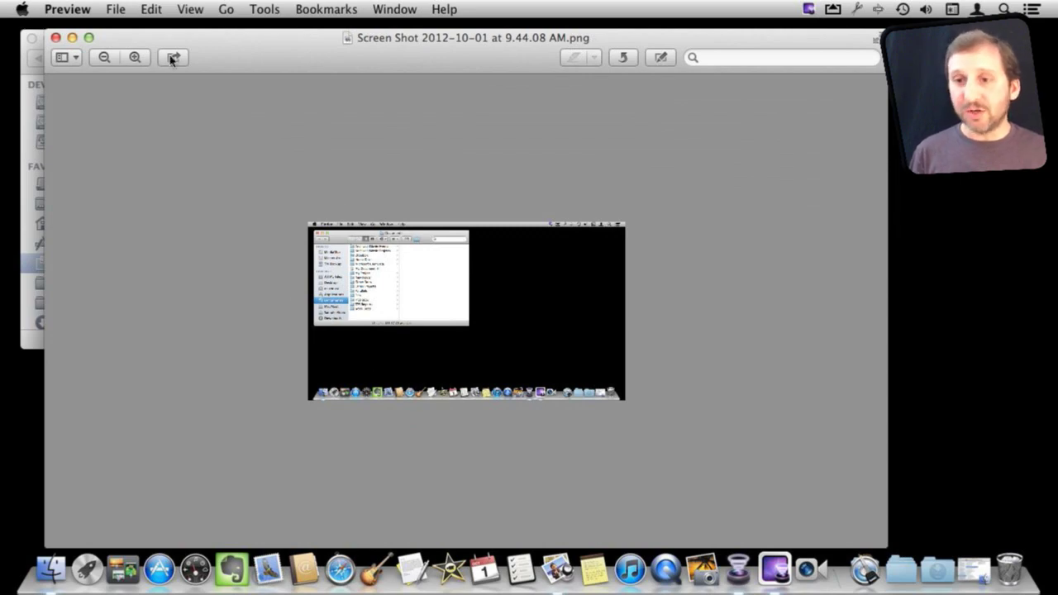
{"action": "left_click", "coordinate": [116, 9]}
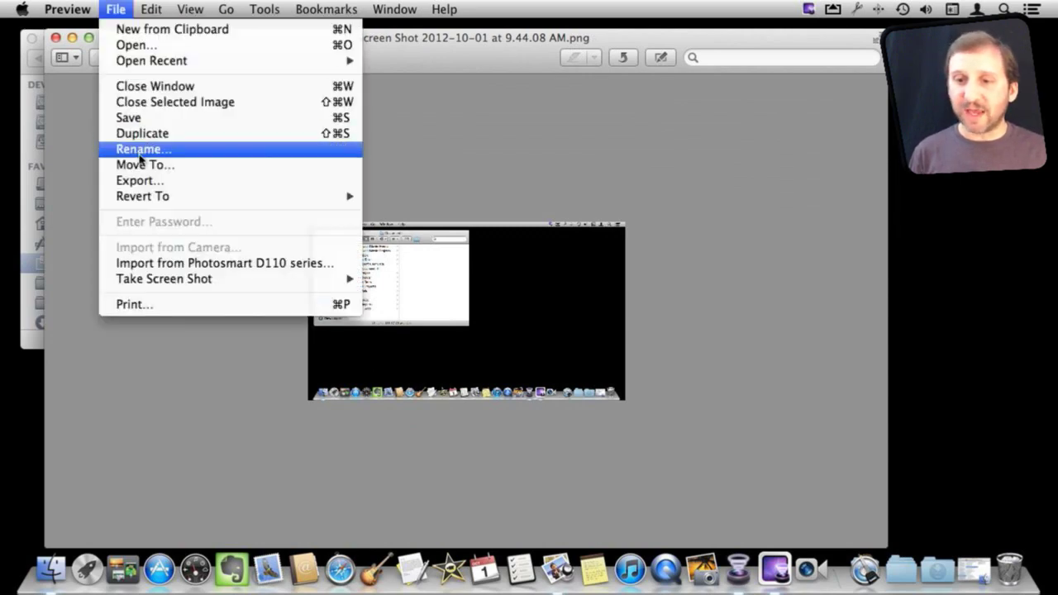
{"action": "left_click", "coordinate": [139, 181]}
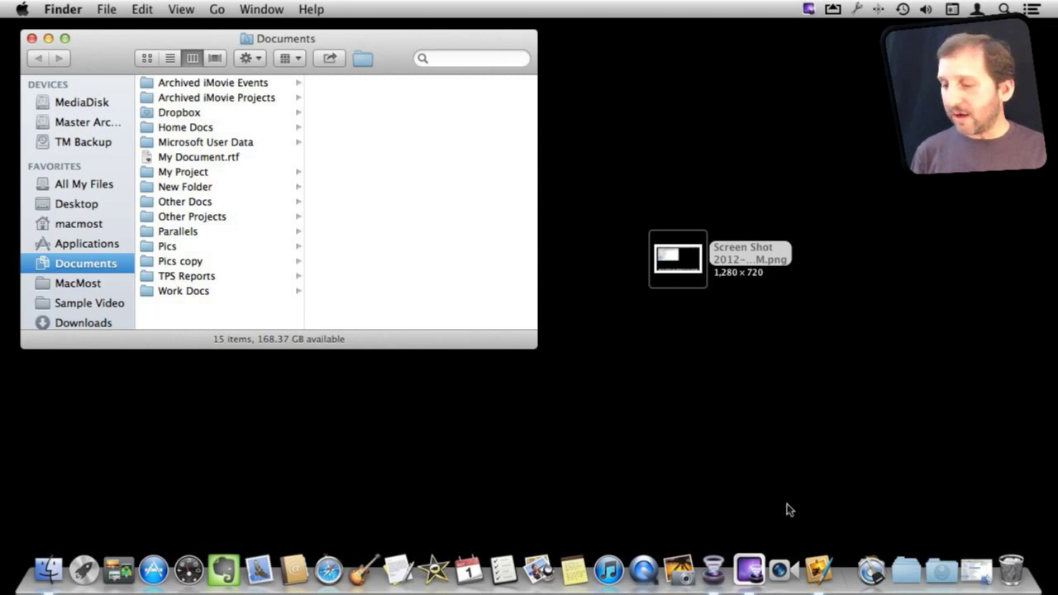
Create a new 1280×720 clipboard-sized Pixelmator image and paste the screenshot into it
{"action": "left_click", "coordinate": [821, 578]}
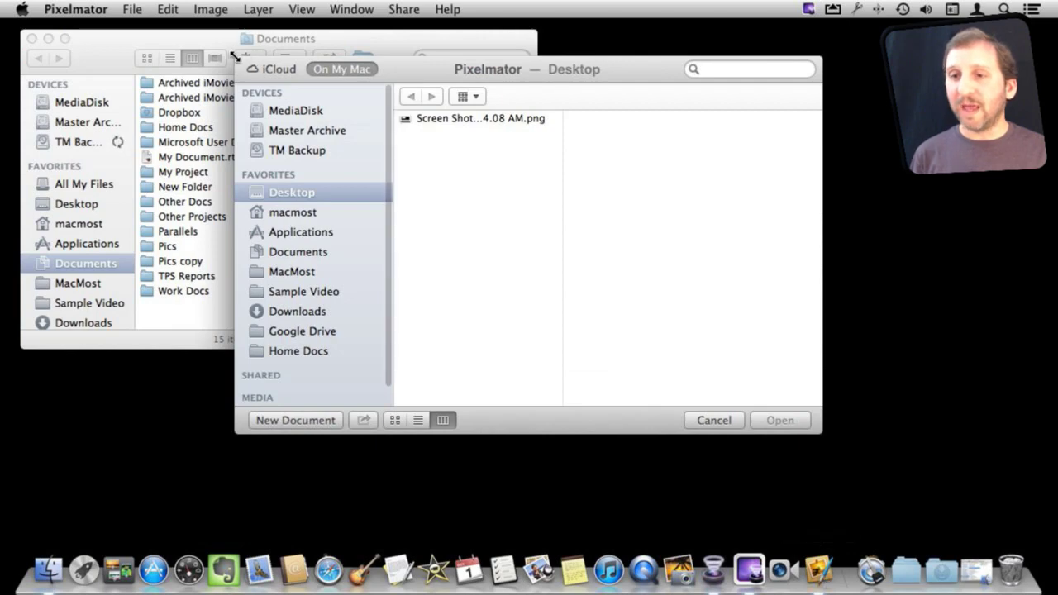
{"action": "left_click", "coordinate": [132, 9]}
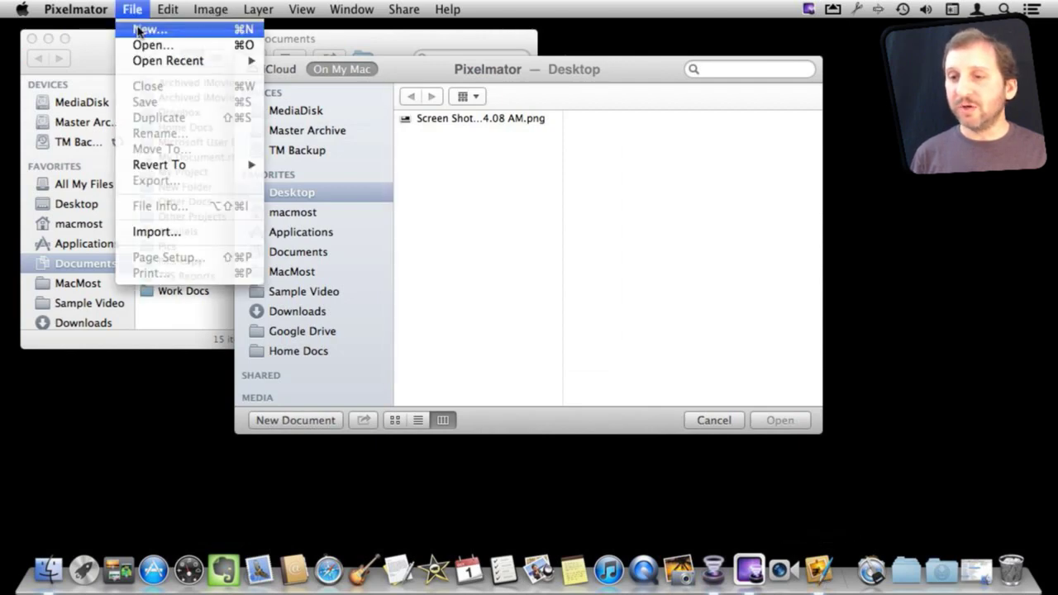
{"action": "left_click", "coordinate": [138, 30]}
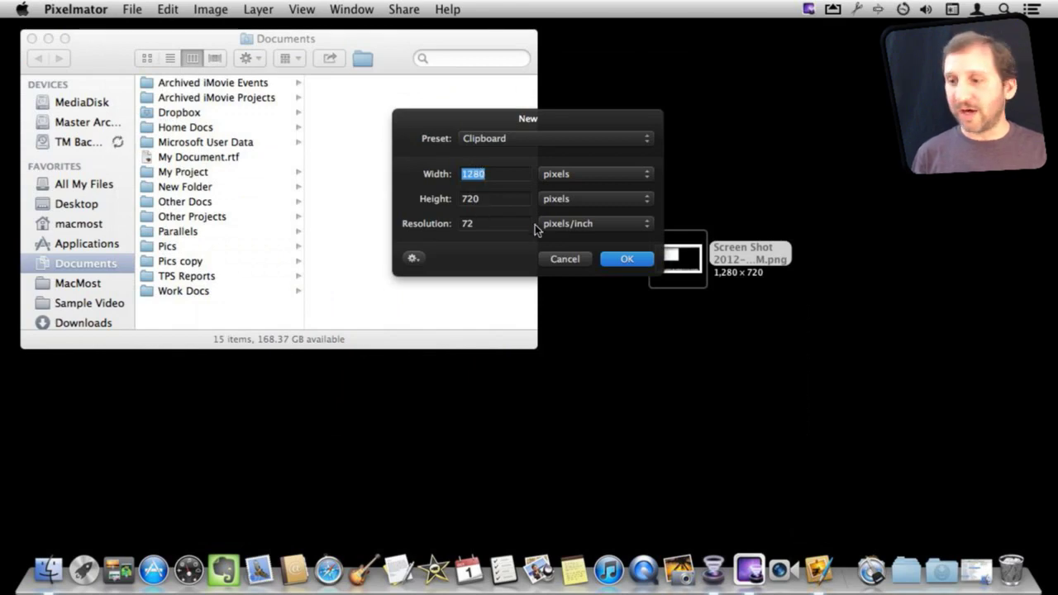
{"action": "left_click", "coordinate": [622, 259]}
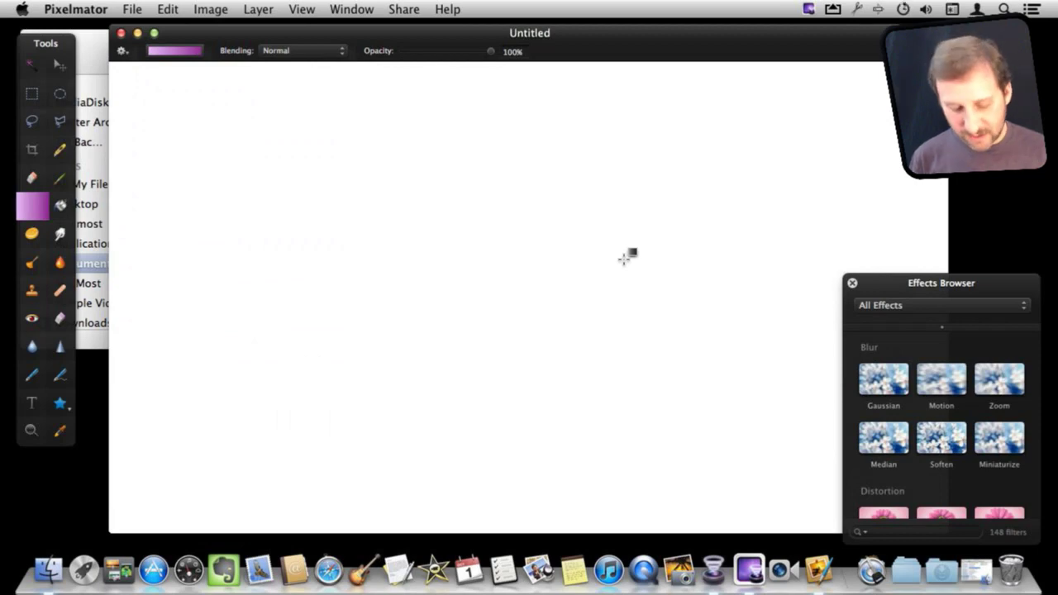
{"action": "key", "text": "super+v"}
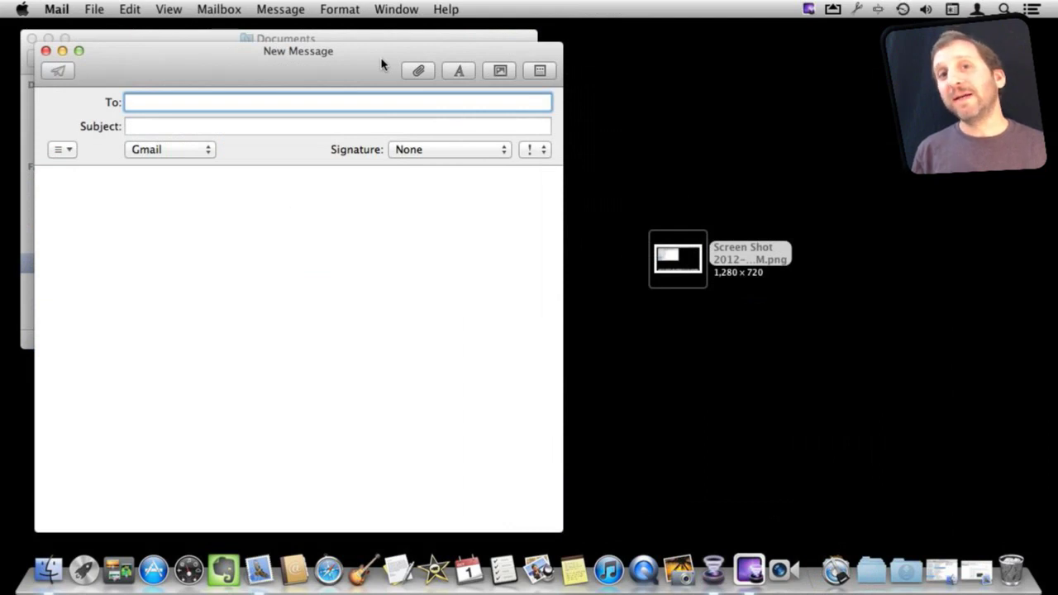
Paste the copied screenshot into the new Mail message's body
{"action": "left_click", "coordinate": [117, 207]}
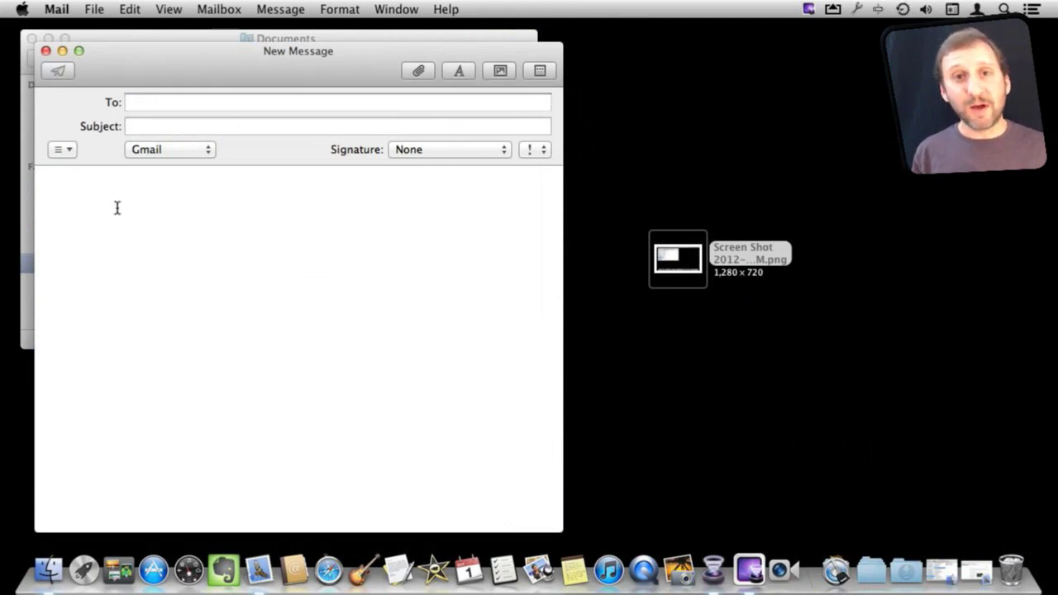
{"action": "key", "text": "super+v"}
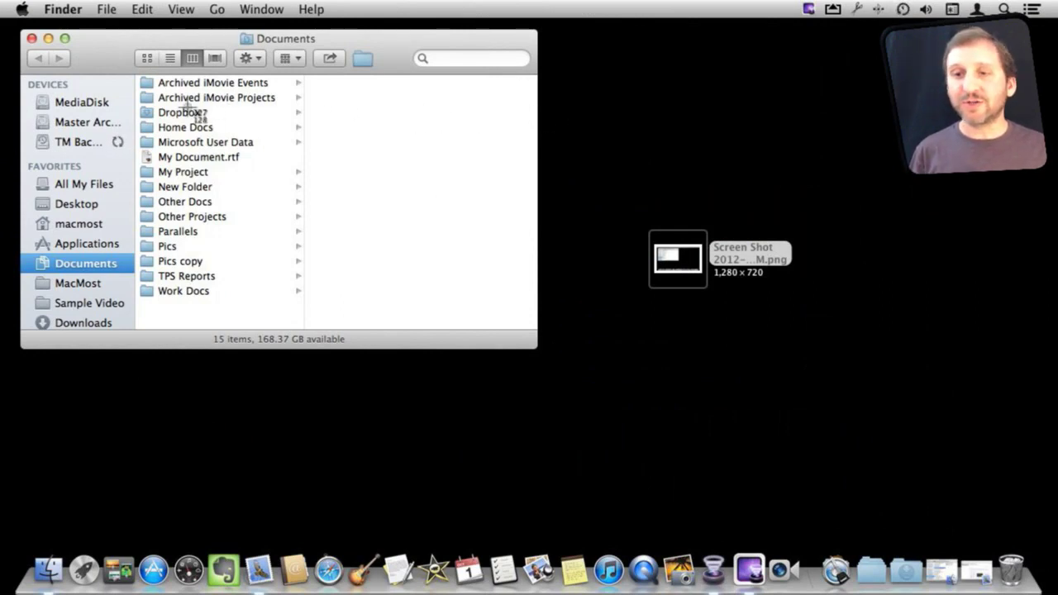
Capture a 420×302 screen region to the desktop and view it briefly in Preview
{"action": "left_click_drag", "start_coordinate": [89, 52], "coordinate": [437, 304]}
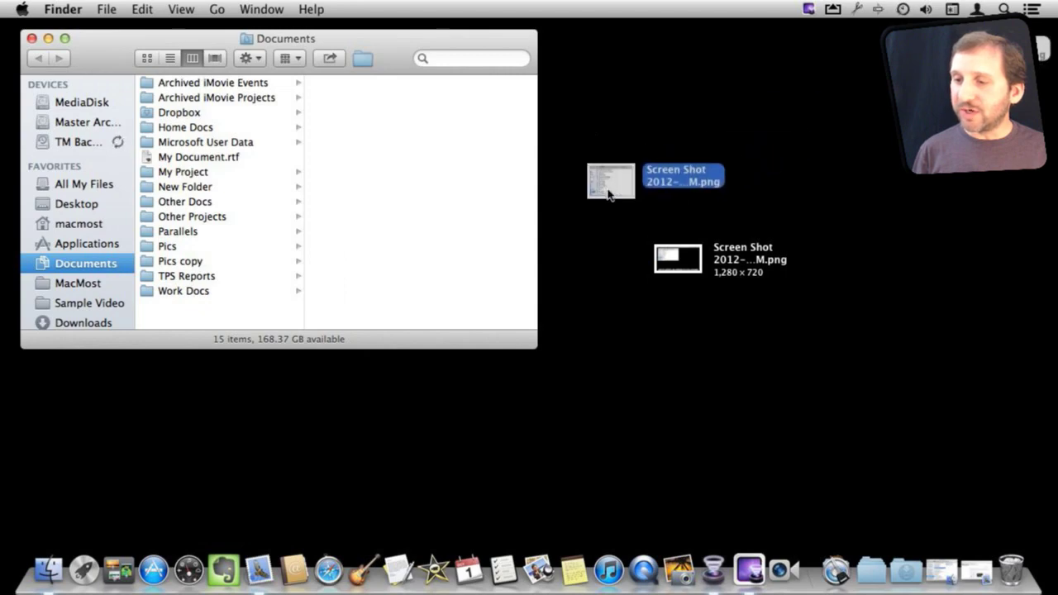
{"action": "left_click", "coordinate": [620, 198]}
{"action": "double_click", "coordinate": [621, 198]}
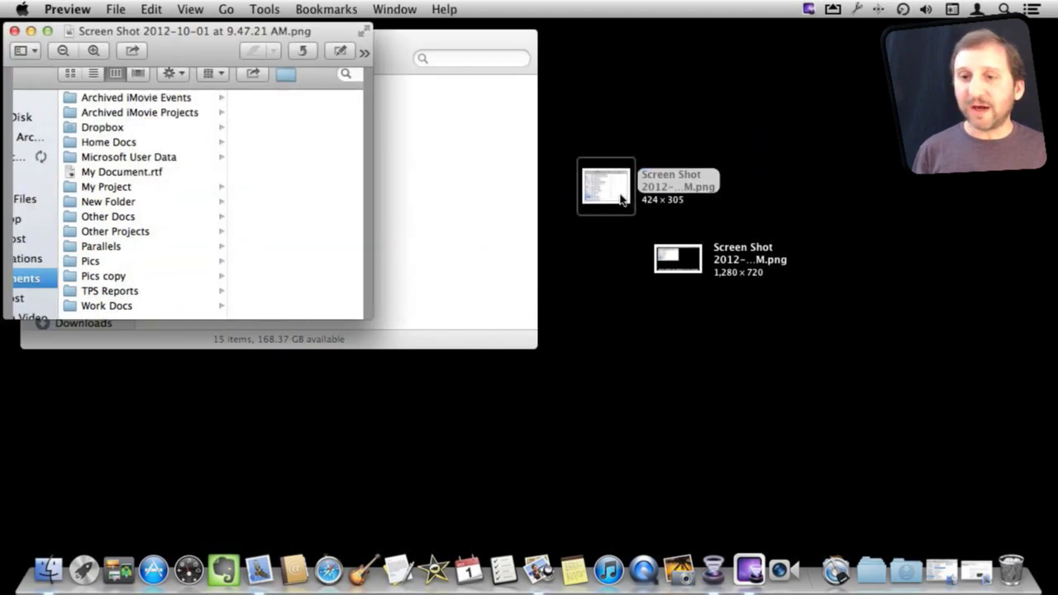
{"action": "left_click_drag", "start_coordinate": [171, 33], "coordinate": [317, 97]}
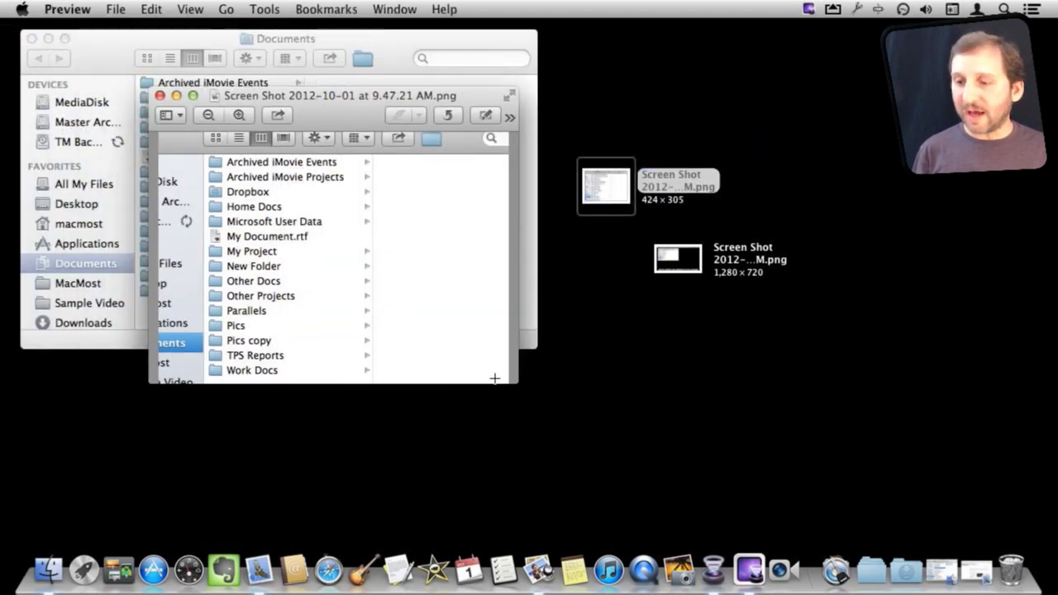
{"action": "left_click_drag", "start_coordinate": [515, 382], "coordinate": [619, 472]}
{"action": "key", "text": "super+q"}
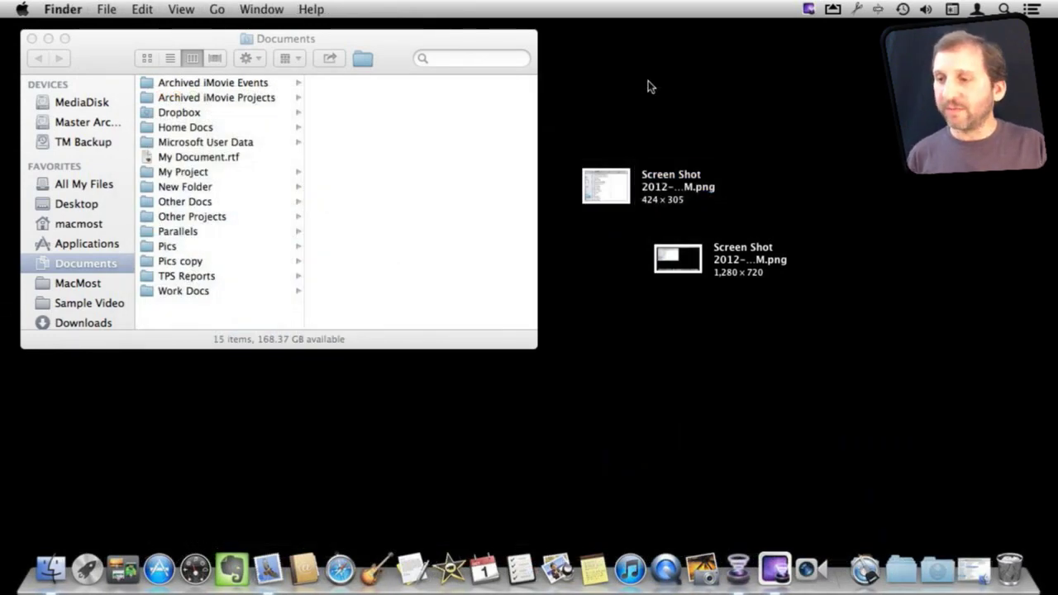
Copy a capture of the Documents file list and paste it into a new Mail message
{"action": "key", "text": "super+shift+4"}
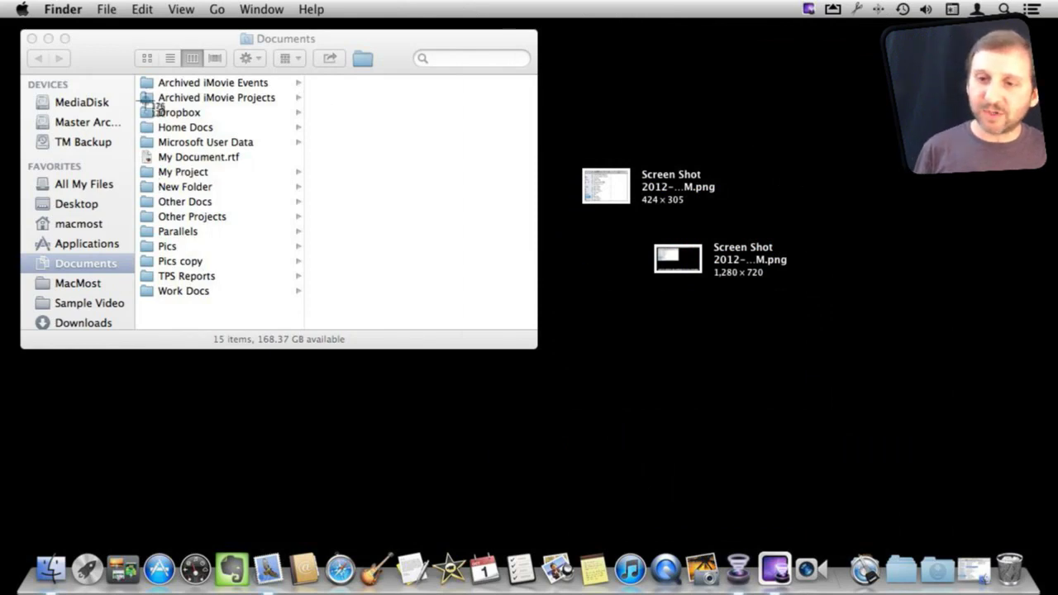
{"action": "left_click_drag", "start_coordinate": [136, 77], "coordinate": [302, 304]}
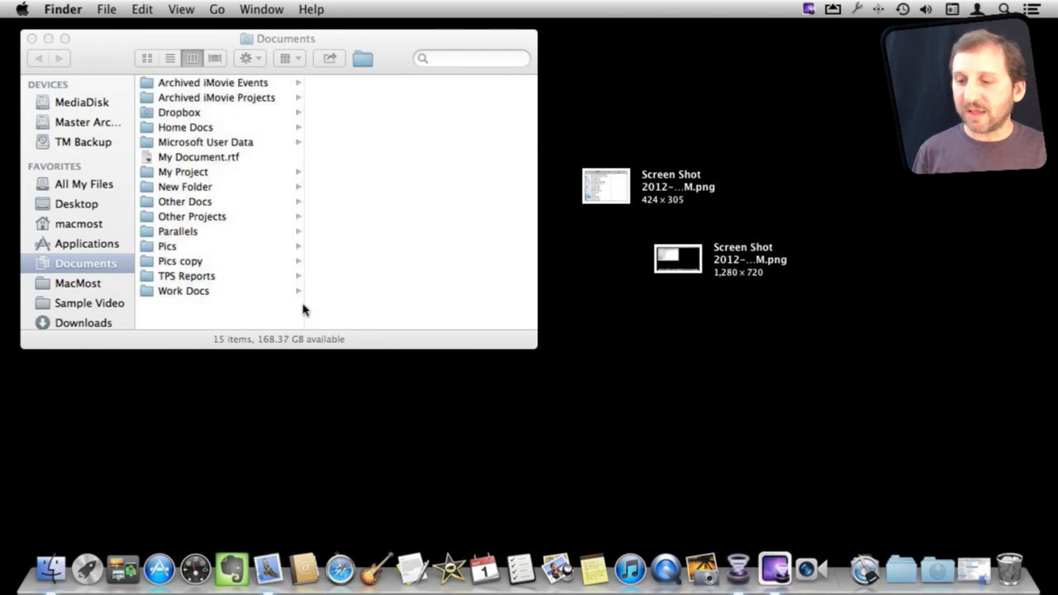
{"action": "left_click", "coordinate": [268, 568]}
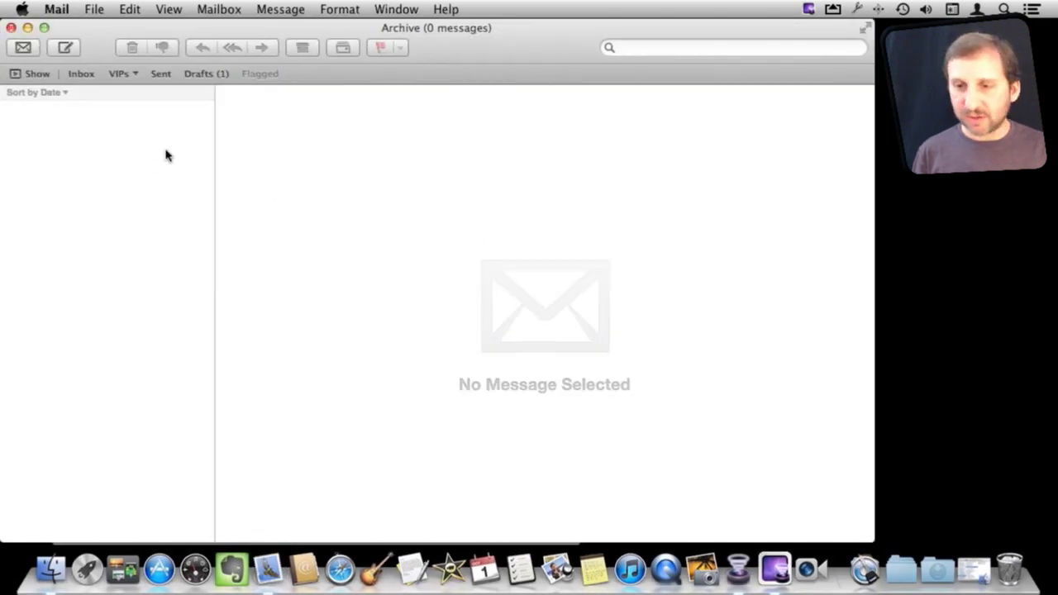
{"action": "left_click", "coordinate": [174, 210]}
{"action": "key", "text": "super+v"}
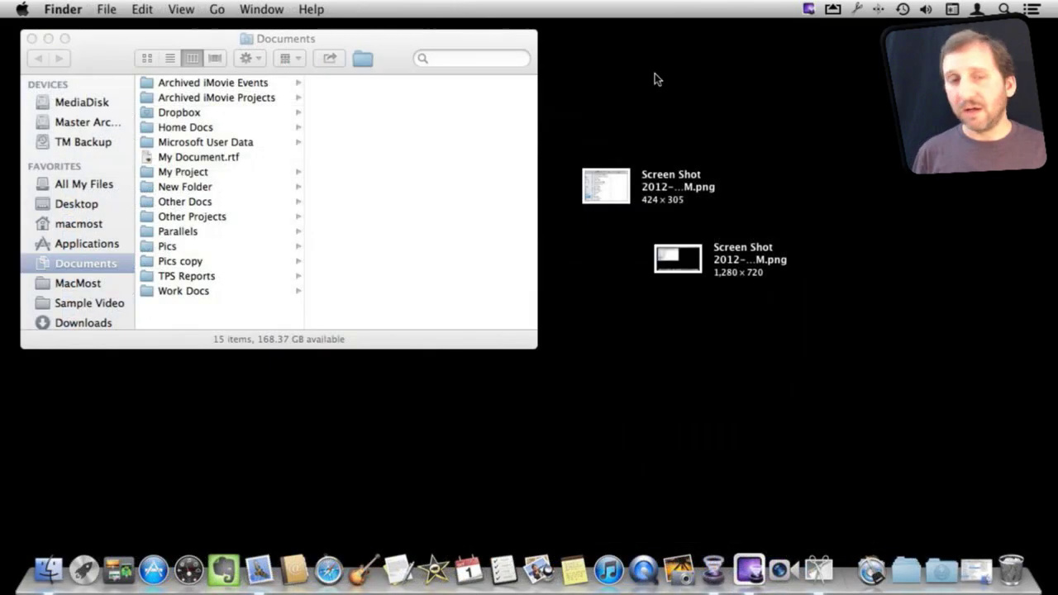
Launch Grab through a Spotlight search for 'grab'
{"action": "key", "text": "super+space"}
{"action": "type", "text": "gr"}
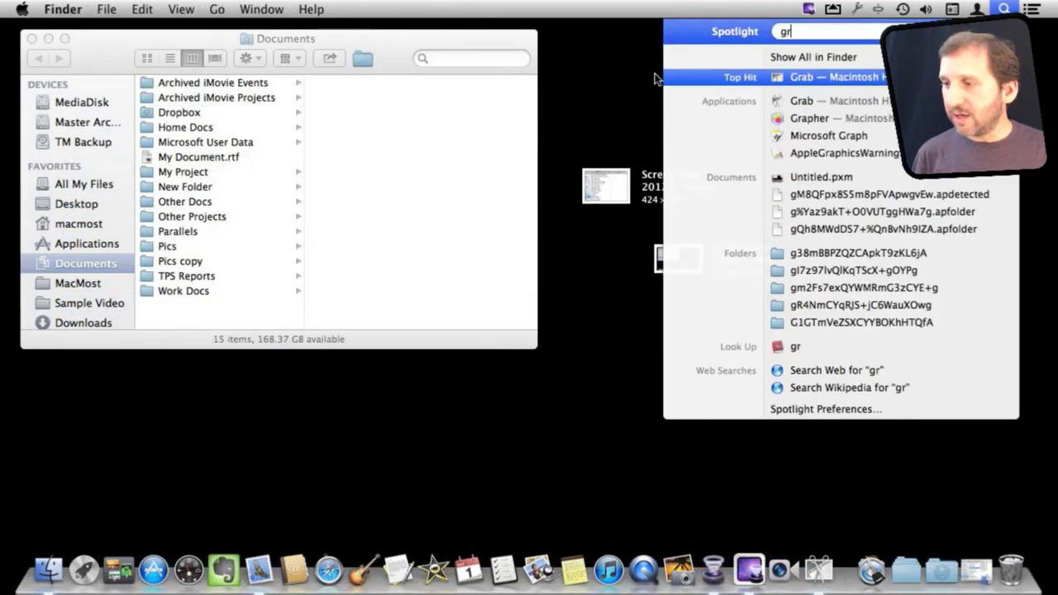
{"action": "type", "text": "ab"}
{"action": "key", "text": "Return"}
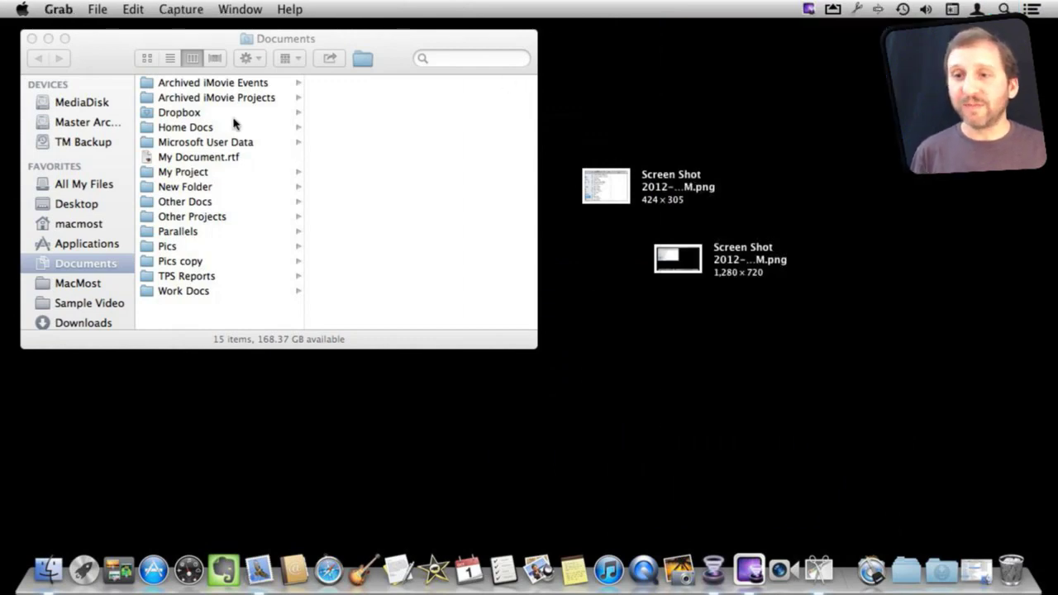
Capture the Documents window with Grab's Capture > Window, then discard it unsaved
{"action": "left_click", "coordinate": [177, 10]}
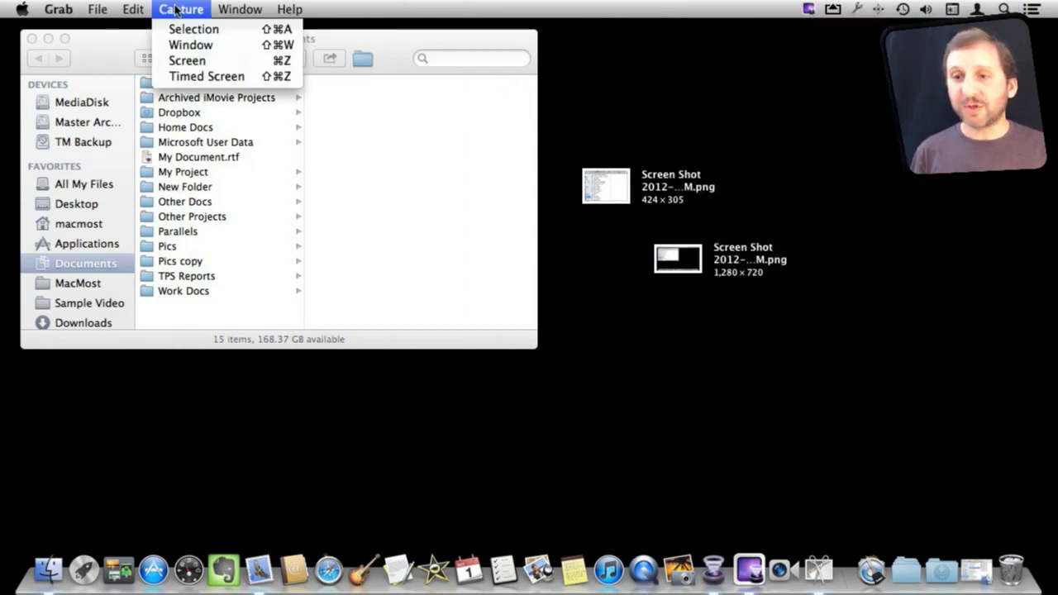
{"action": "left_click", "coordinate": [200, 48]}
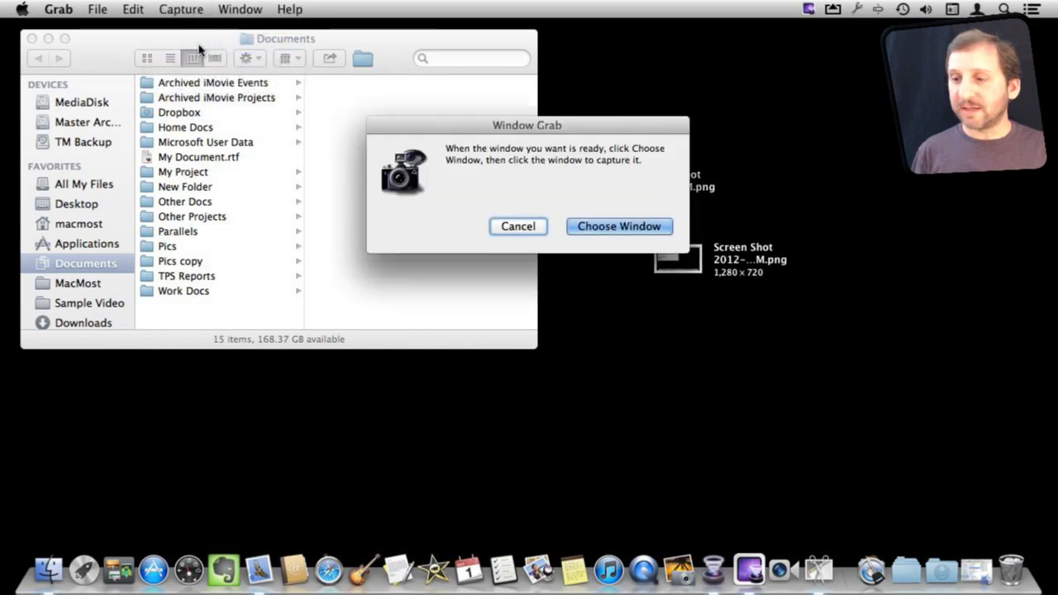
{"action": "left_click", "coordinate": [634, 237]}
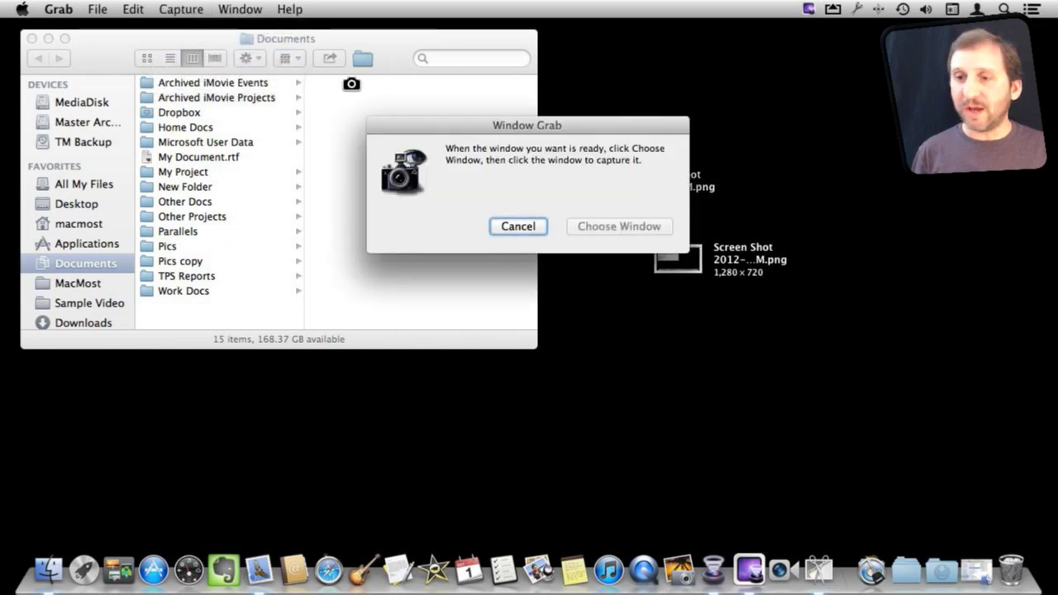
{"action": "left_click", "coordinate": [270, 45]}
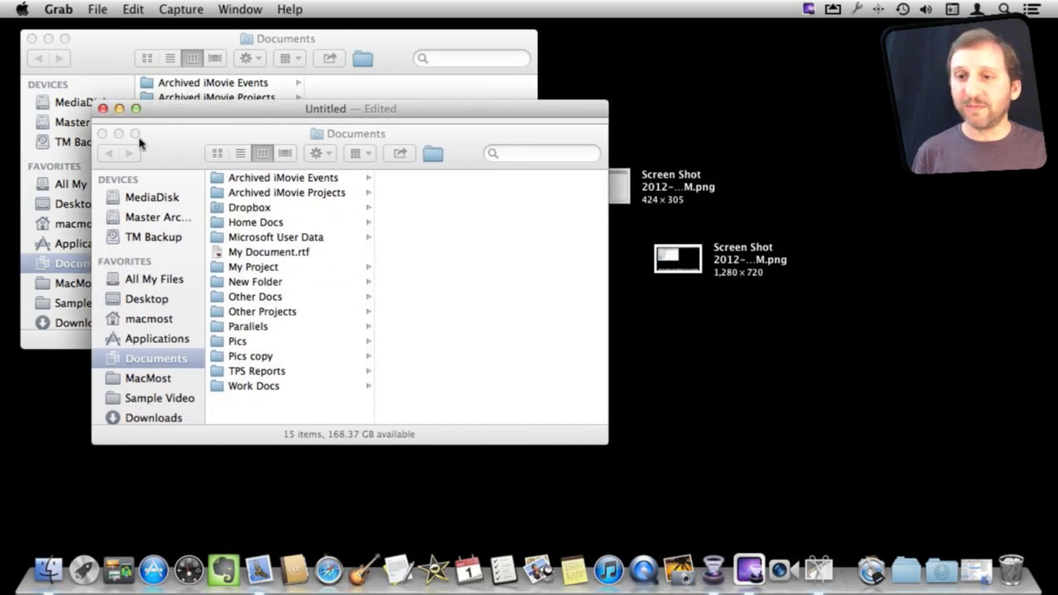
{"action": "left_click", "coordinate": [103, 109]}
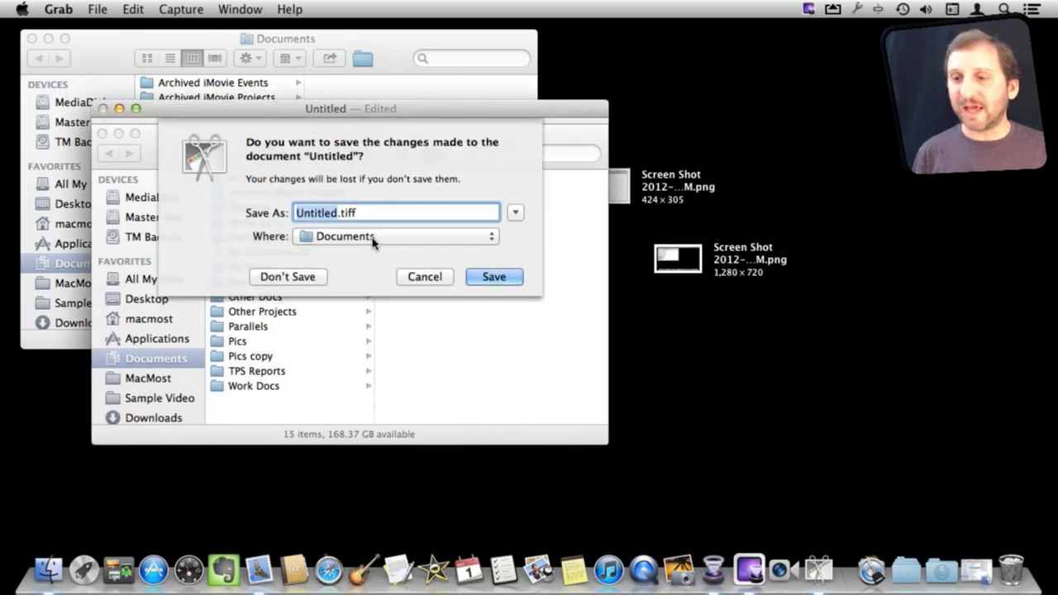
{"action": "left_click", "coordinate": [294, 279]}
Start a ten-second Timed Screen capture, with the Capture menu open in the shot
{"action": "left_click", "coordinate": [182, 9]}
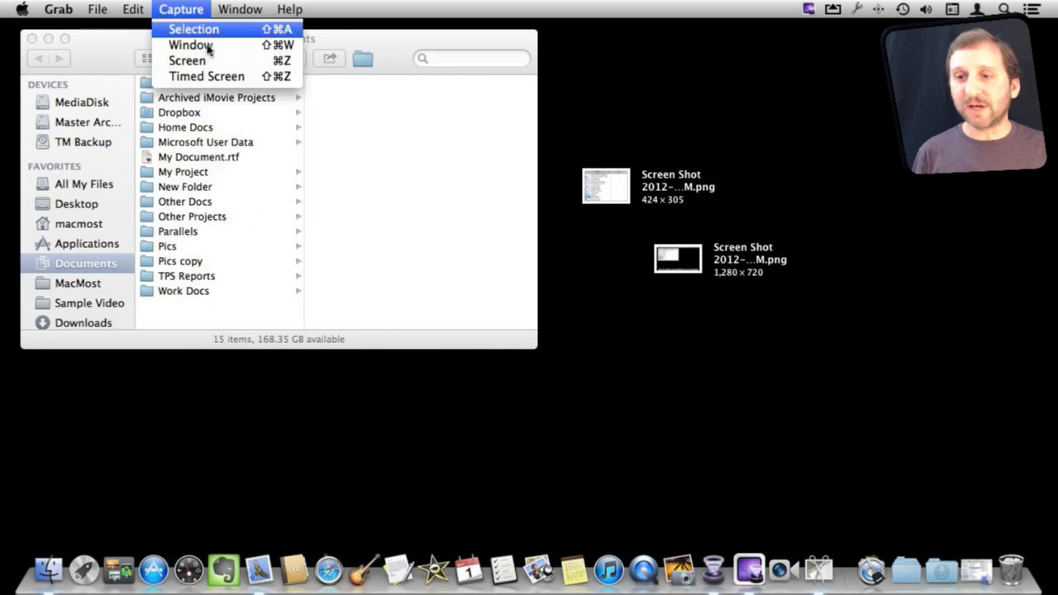
{"action": "key", "text": "Escape"}
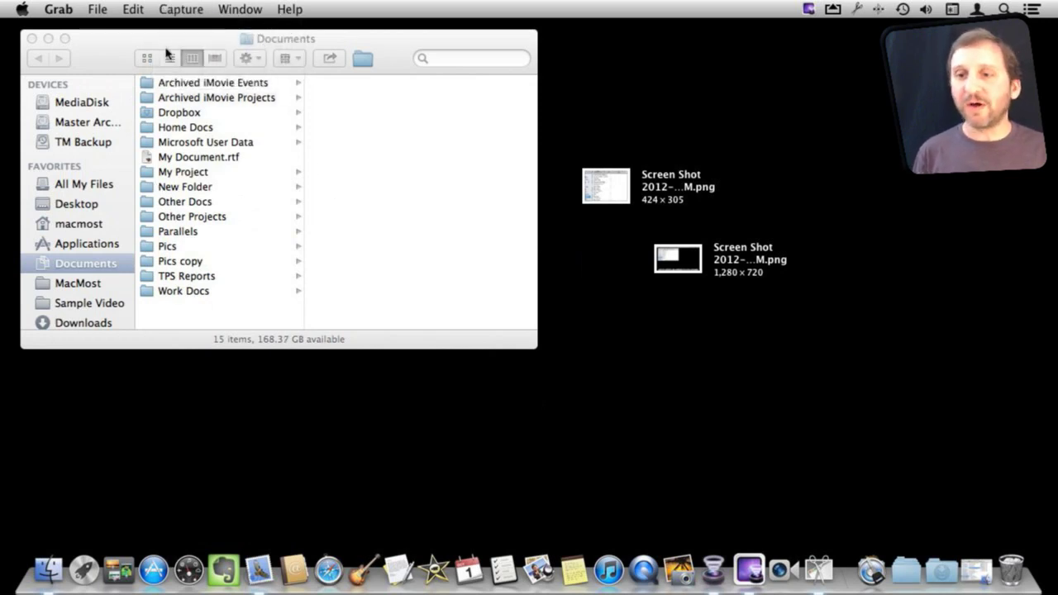
{"action": "left_click", "coordinate": [181, 9]}
{"action": "left_click", "coordinate": [207, 77]}
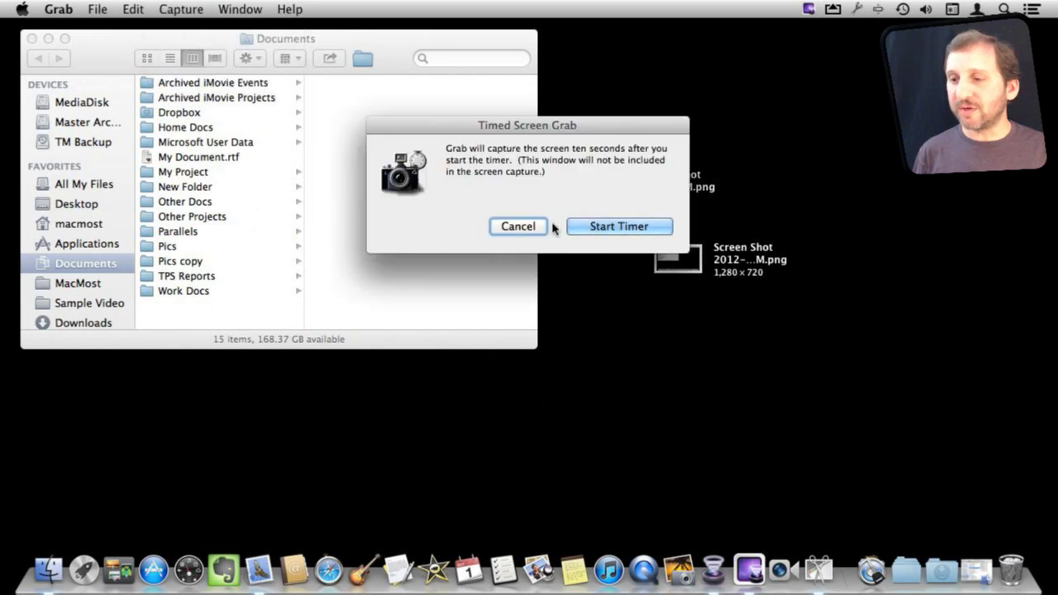
{"action": "left_click", "coordinate": [596, 229]}
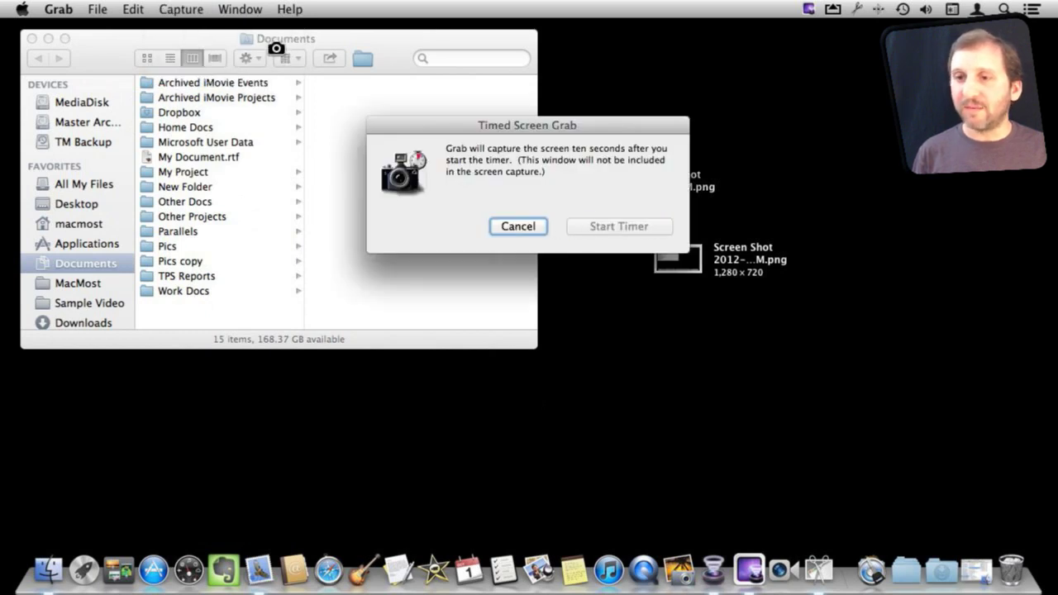
{"action": "left_click", "coordinate": [181, 9]}
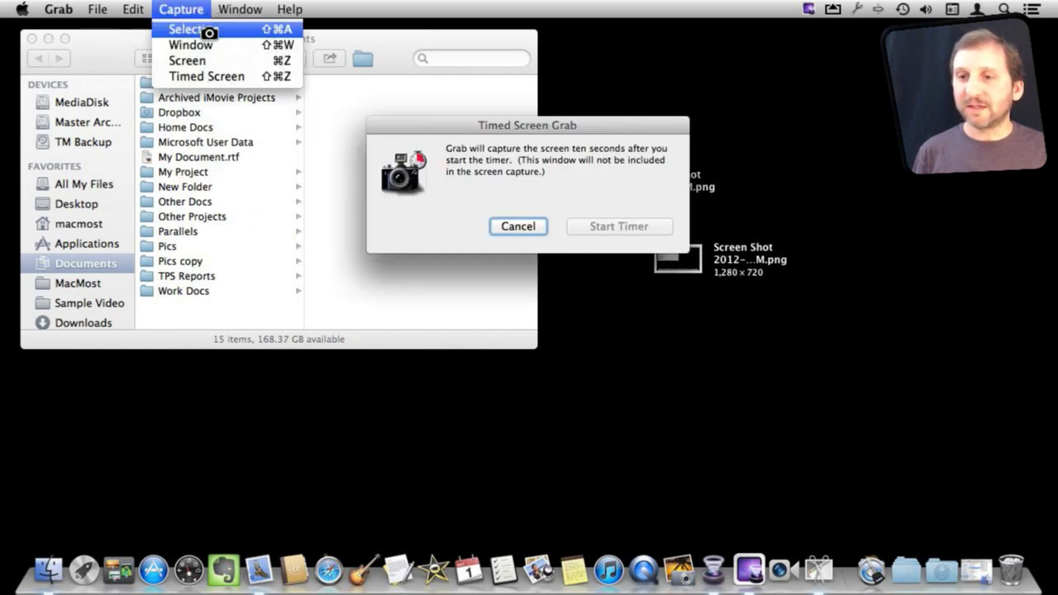